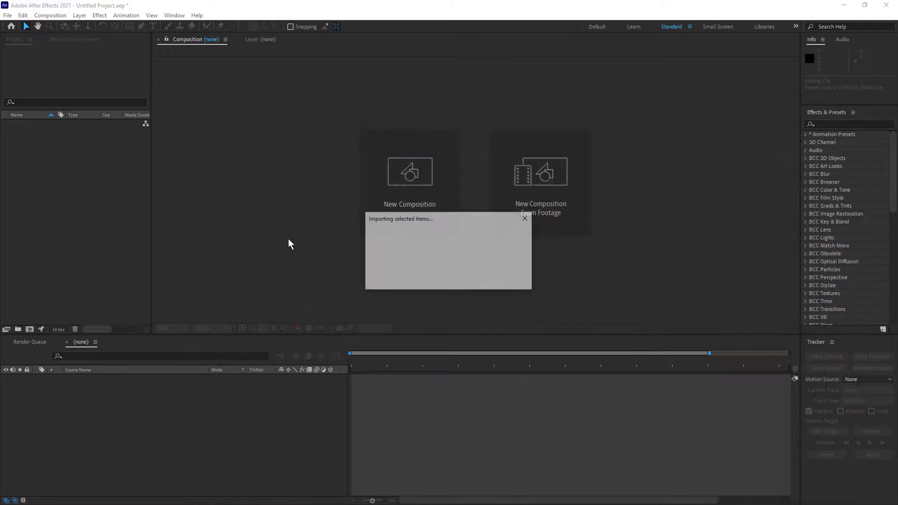
# - Create a composition from the imported Pexels Videos 2795169 image sequence and apply Mocha Pro to its layer, opening the Mocha interface
pyautogui.moveTo(358, 365); pyautogui.dragTo(327, 422)
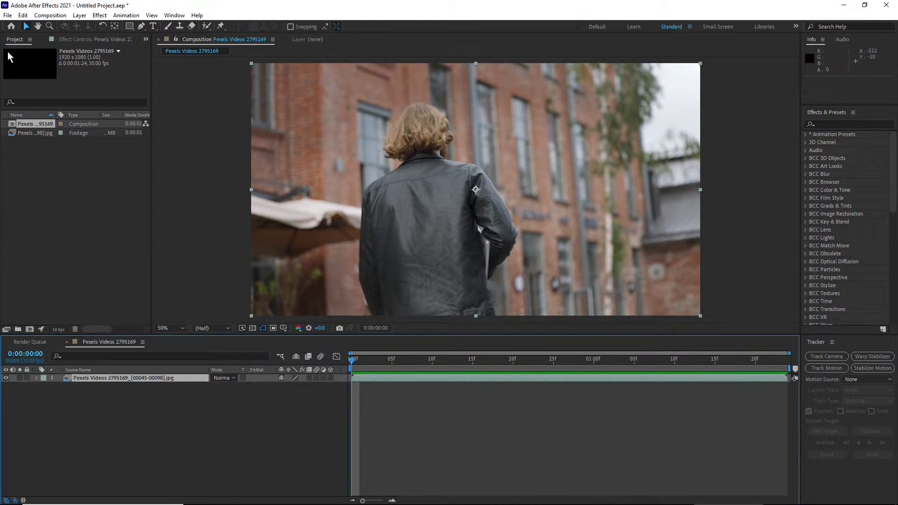
pyautogui.click(100, 16)
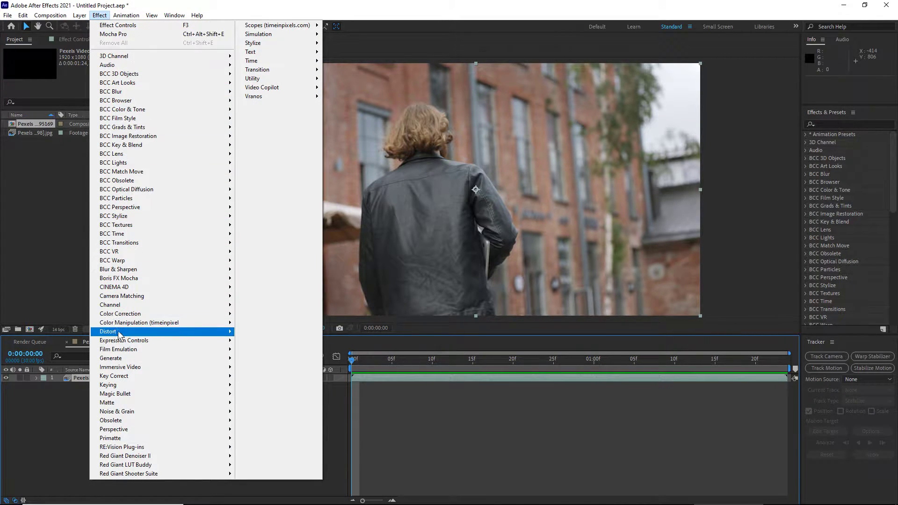
pyautogui.moveTo(127, 279)
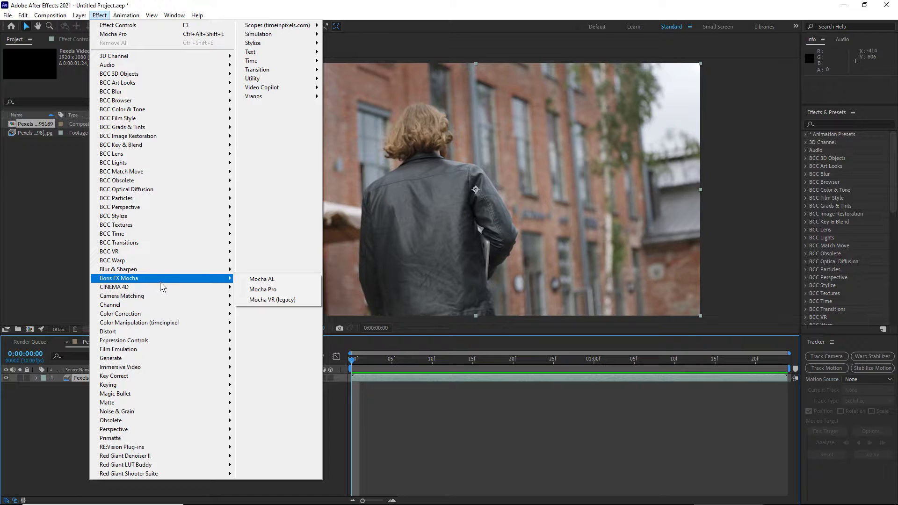
pyautogui.click(254, 291)
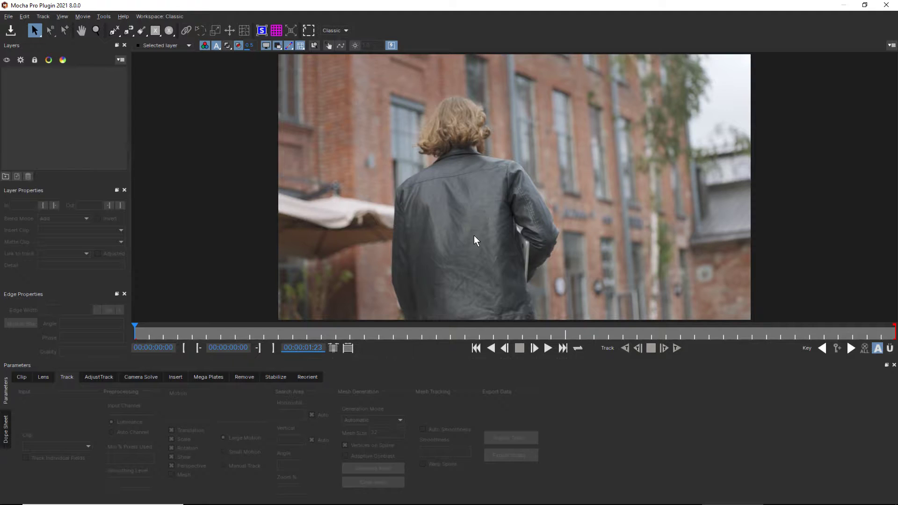
# - Draw a closed X-Spline around the back of the leather jacket and adjust its lower points to follow the jacket
pyautogui.click(114, 31)
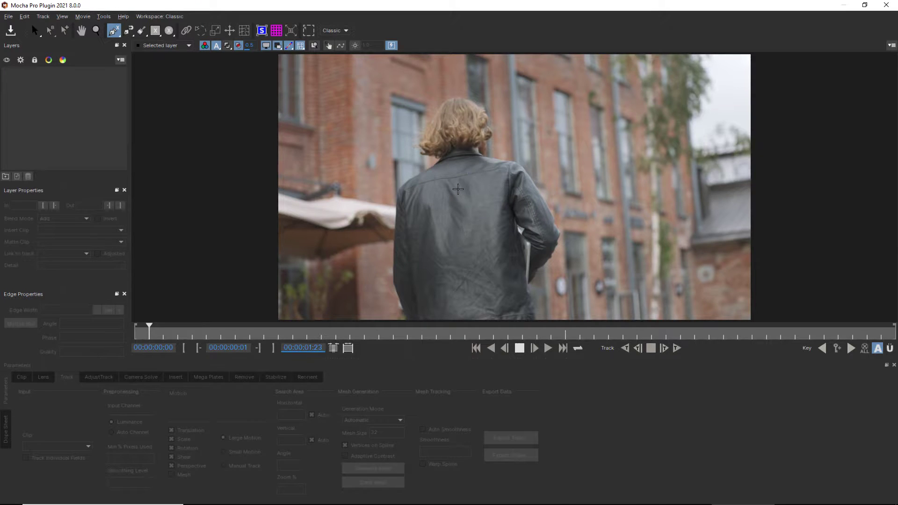
pyautogui.click(452, 174)
pyautogui.click(438, 184)
pyautogui.click(424, 194)
pyautogui.click(410, 203)
pyautogui.click(406, 235)
pyautogui.click(406, 178)
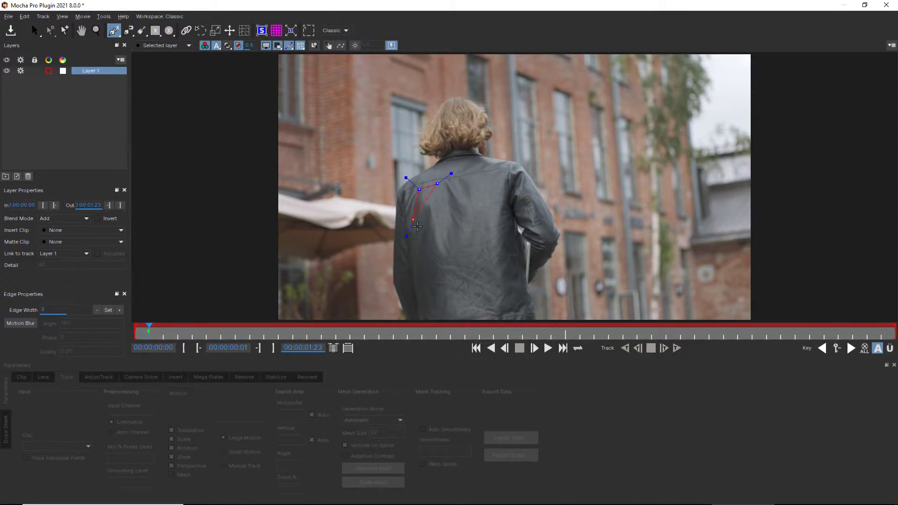
pyautogui.click(411, 227)
pyautogui.click(426, 280)
pyautogui.click(453, 292)
pyautogui.click(496, 296)
pyautogui.click(501, 194)
pyautogui.click(500, 170)
pyautogui.click(471, 176)
pyautogui.rightClick(460, 178)
pyautogui.moveTo(453, 293); pyautogui.dragTo(432, 309)
pyautogui.moveTo(423, 263); pyautogui.dragTo(424, 270)
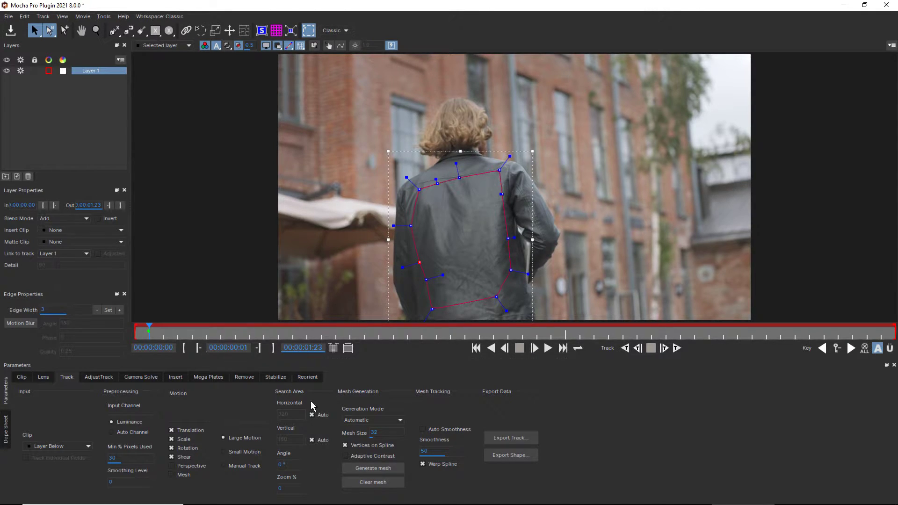
# - Enable Perspective and Mesh tracking, set mesh generation to Uniform with Adaptive Contrast, and generate the mesh on the jacket
pyautogui.click(172, 466)
pyautogui.click(174, 476)
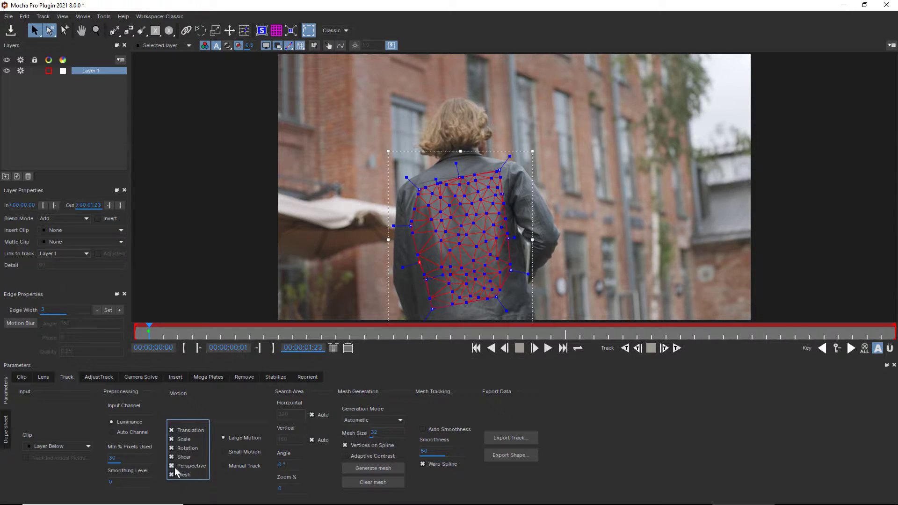
pyautogui.click(369, 436)
pyautogui.click(347, 458)
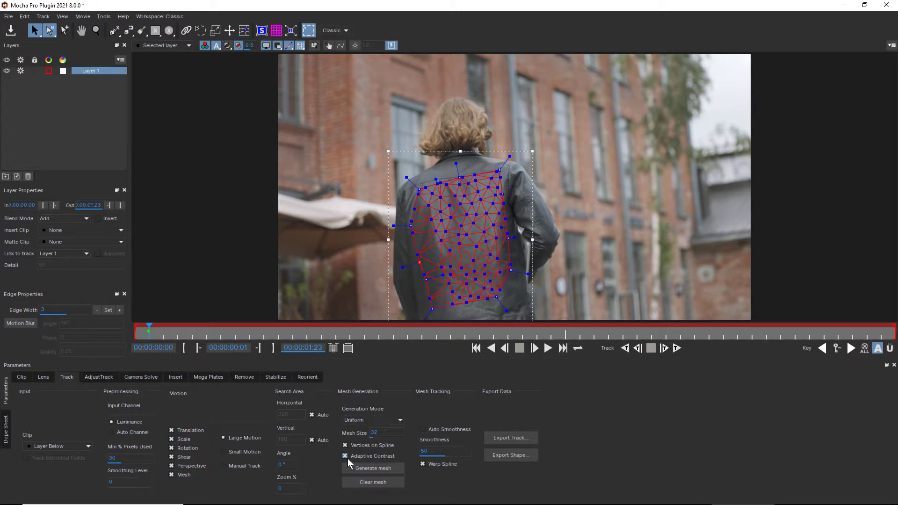
pyautogui.click(370, 468)
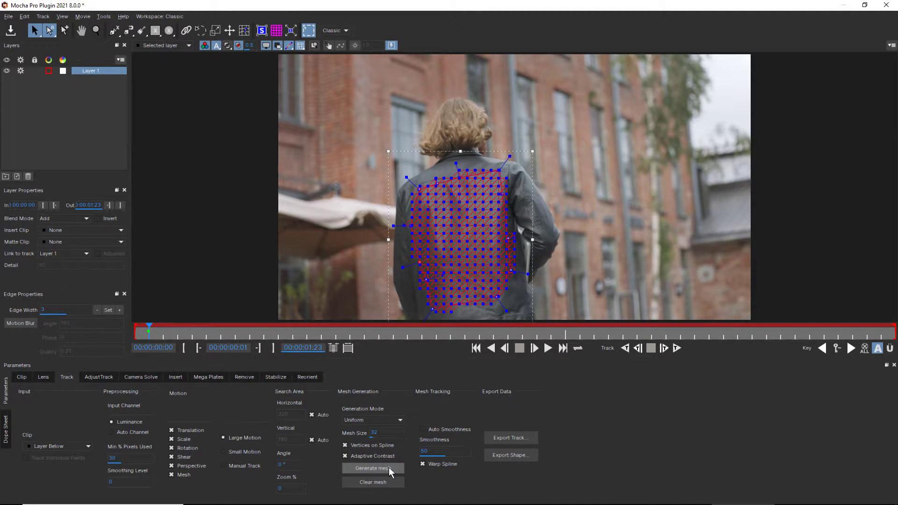
# - Track the jacket layer forwards with its mesh from the first frame to the end of the clip
pyautogui.click(679, 349)
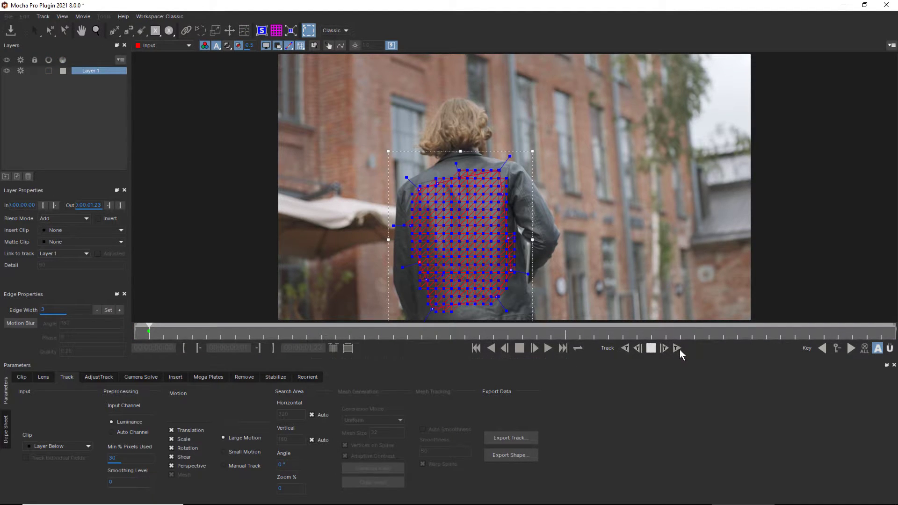
pyautogui.click(652, 351)
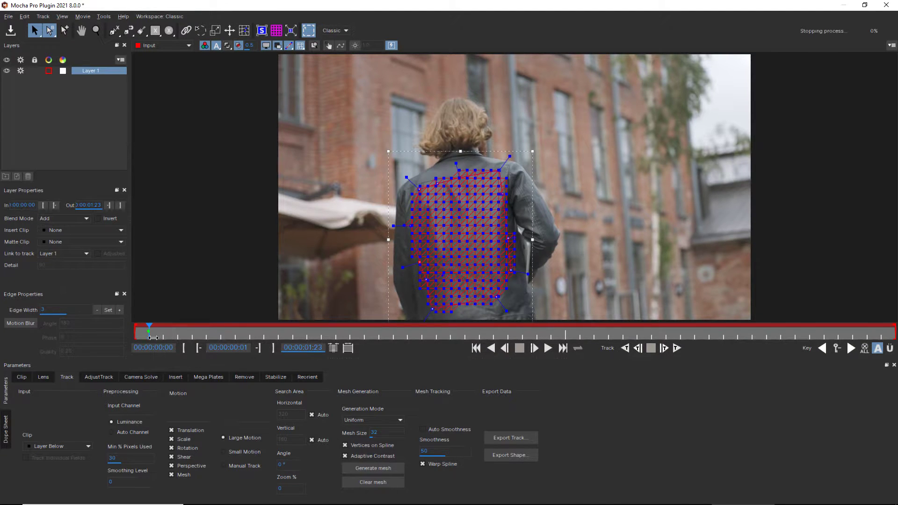
pyautogui.moveTo(150, 336); pyautogui.dragTo(106, 337)
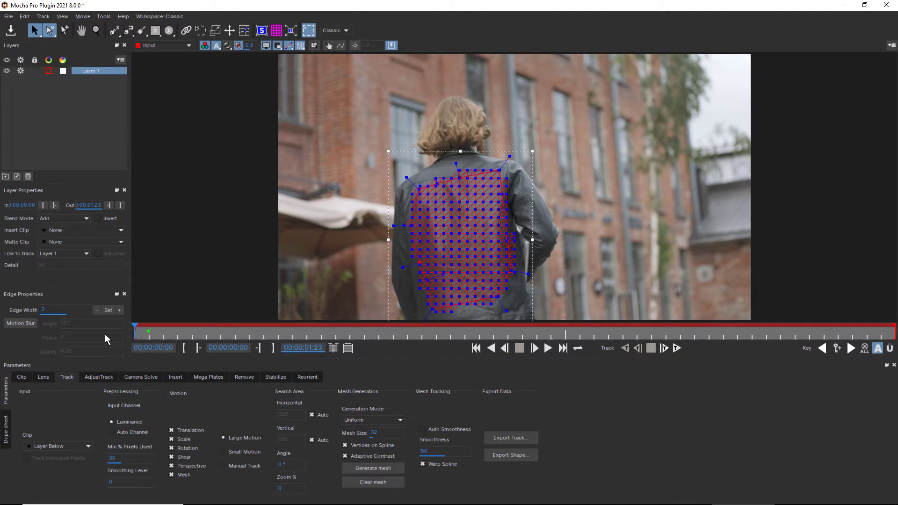
pyautogui.click(677, 350)
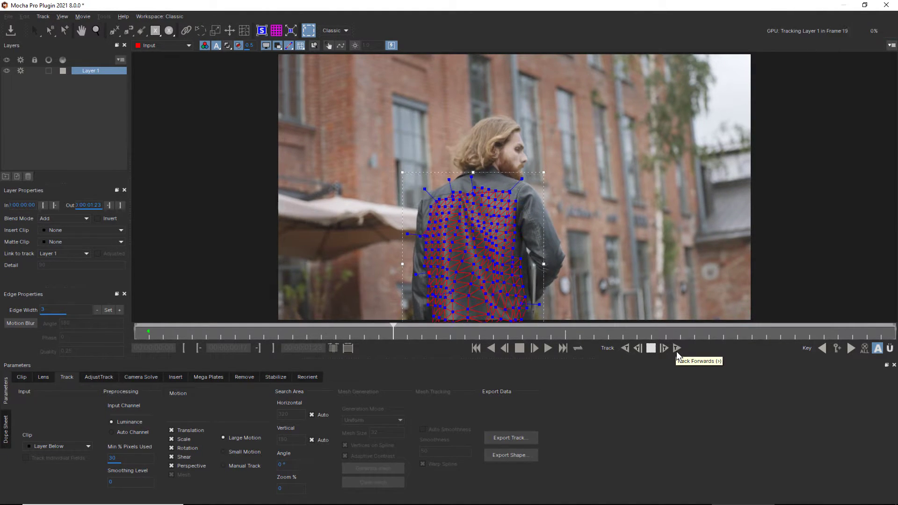
pyautogui.click(677, 350)
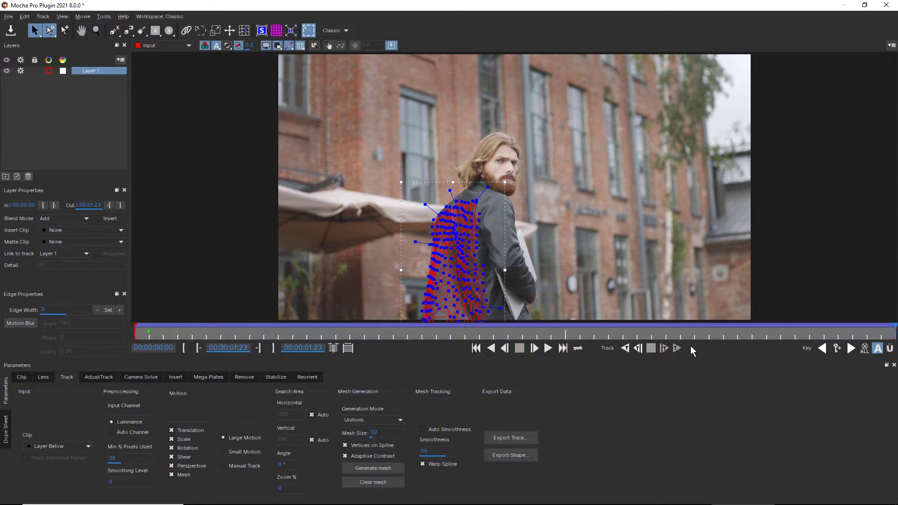
# - Set Stabilize to Mesh Warp Unwarp at Normal quality with a fixed frame at 00:00:00:00, and save and close the Mocha project
pyautogui.click(475, 348)
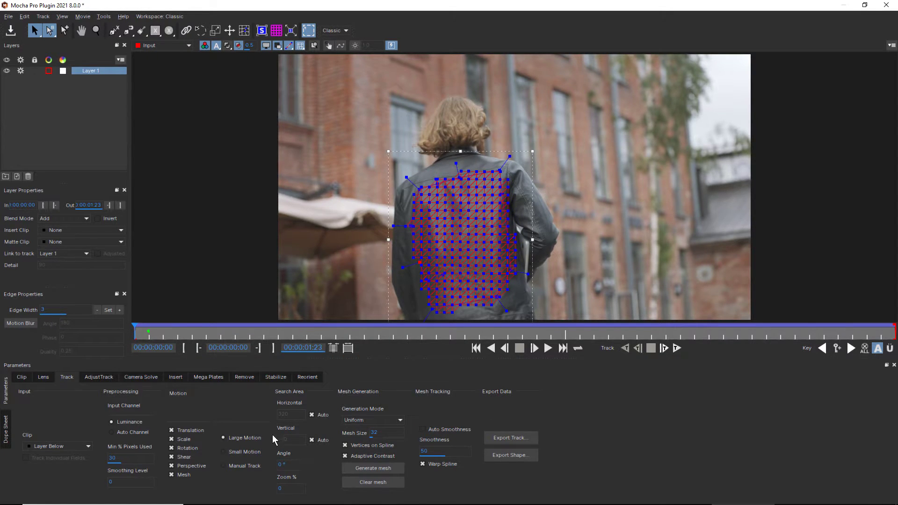
pyautogui.click(276, 377)
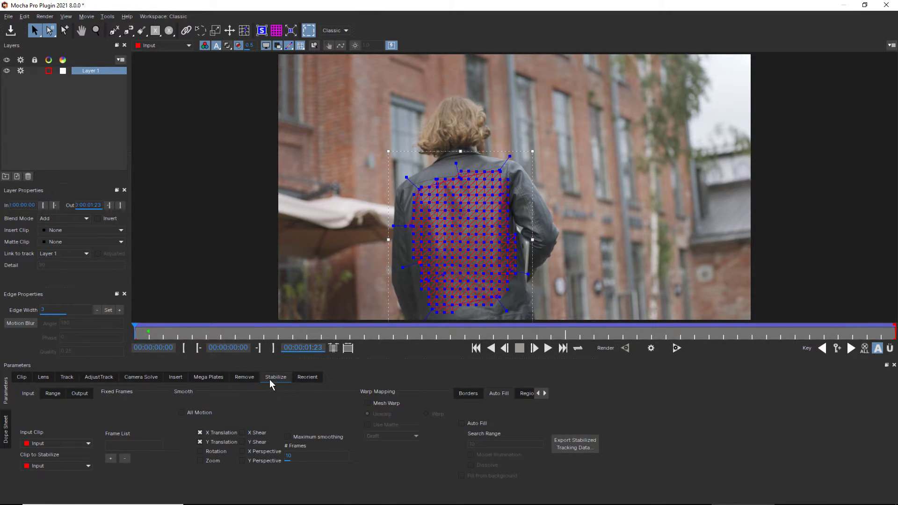
pyautogui.click(368, 403)
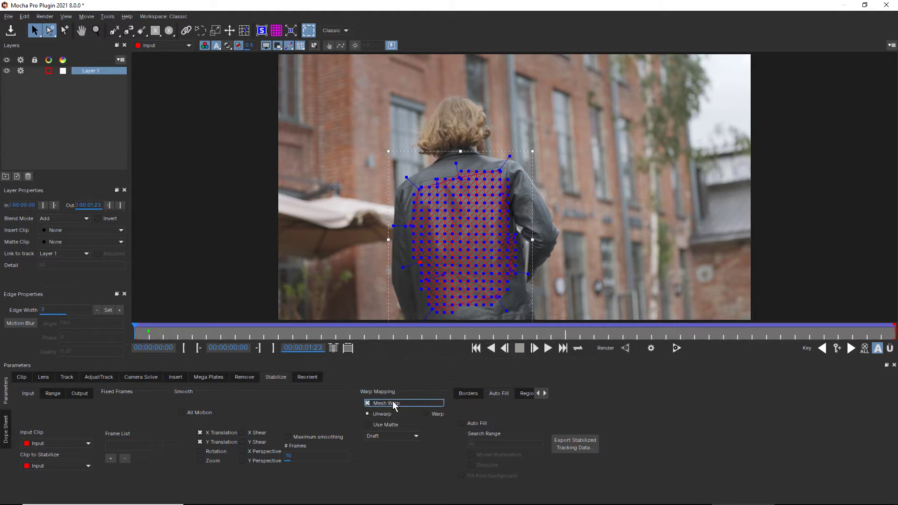
pyautogui.click(393, 437)
pyautogui.click(387, 454)
pyautogui.click(112, 460)
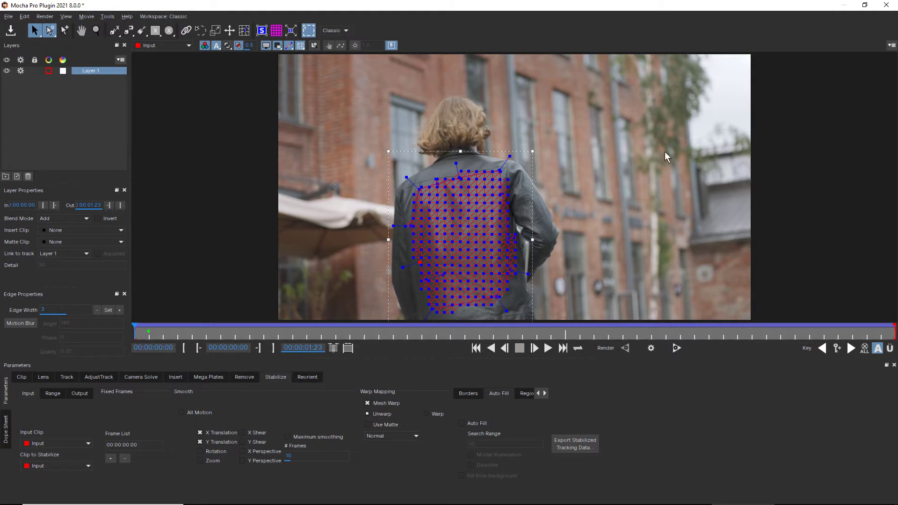
pyautogui.click(12, 38)
pyautogui.click(887, 6)
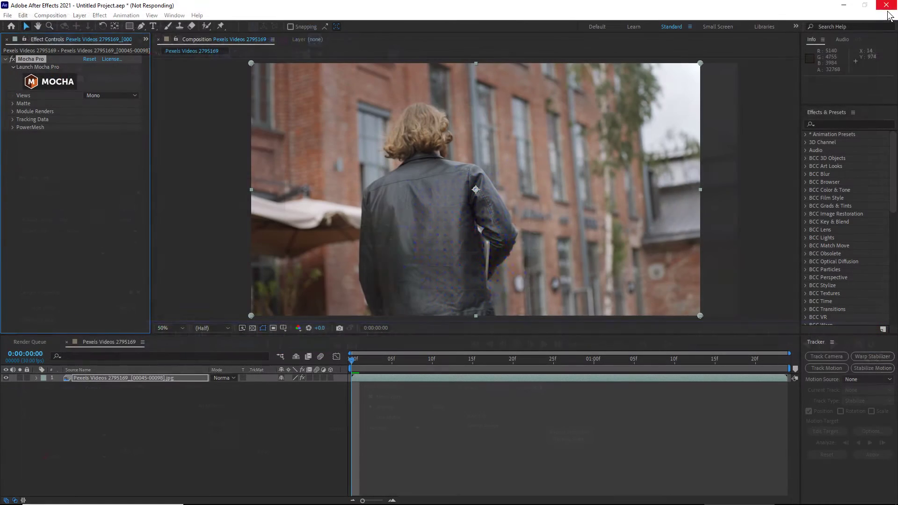
# - Copy the footage layer carrying the Mocha Pro effect and paste a duplicate into the same composition
pyautogui.click(127, 378)
pyautogui.click(23, 15)
pyautogui.click(40, 75)
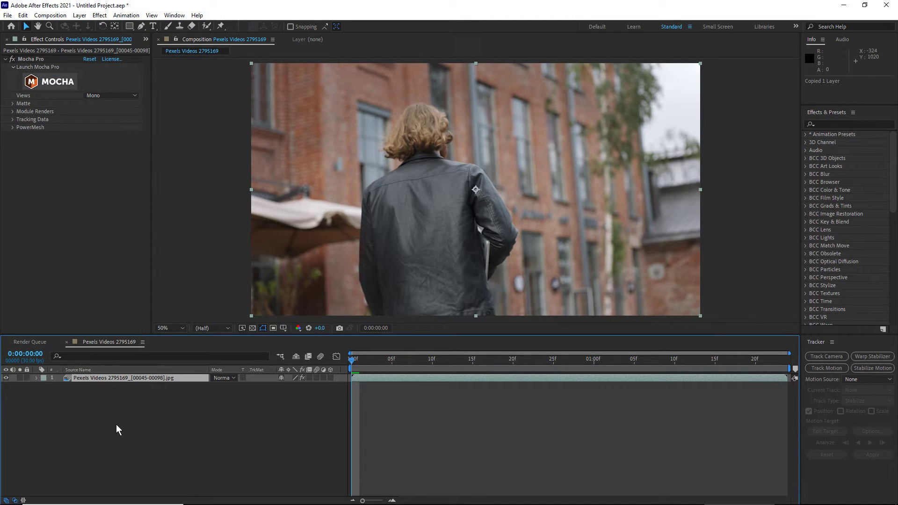
pyautogui.hotkey('ctrl', 'v')
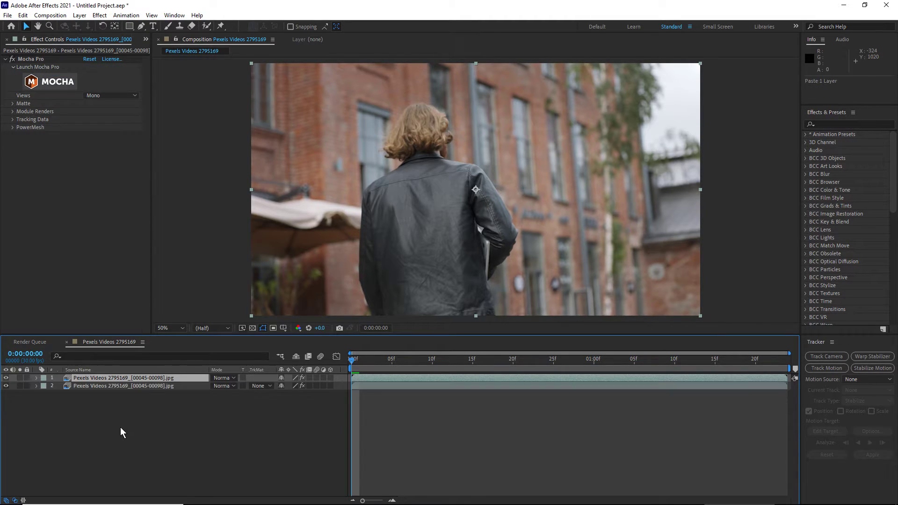
# - Remove the Mocha Pro effect from the upper copy of the footage layer
pyautogui.click(122, 389)
pyautogui.click(121, 378)
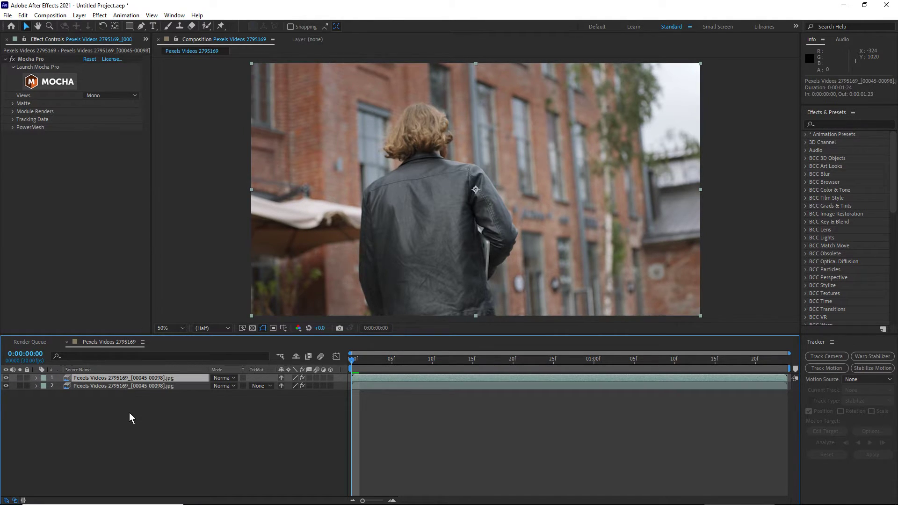
pyautogui.click(36, 60)
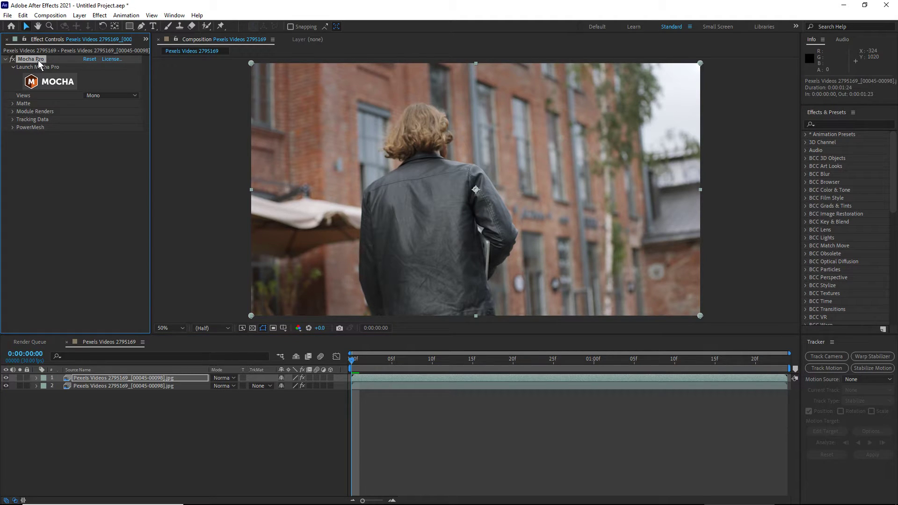
pyautogui.press('Delete')
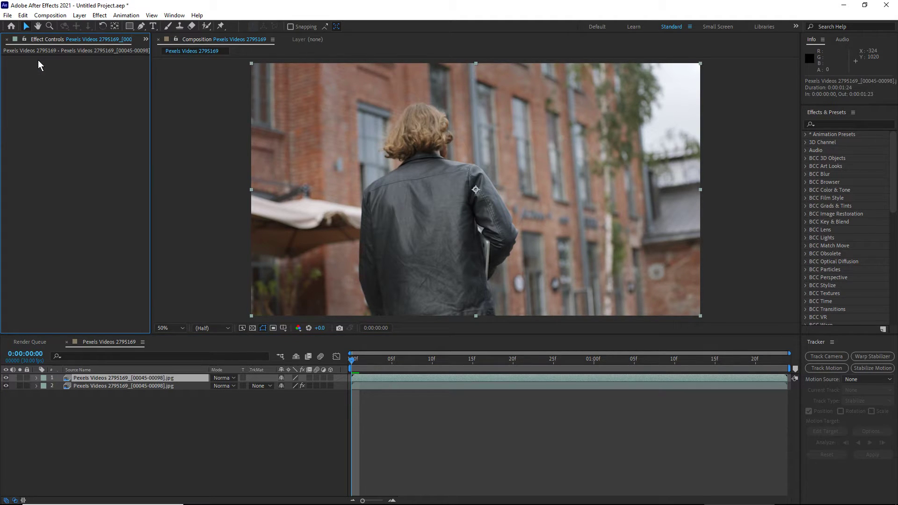
# - Pre-compose the upper footage layer, moving all attributes into the new composition
pyautogui.rightClick(103, 379)
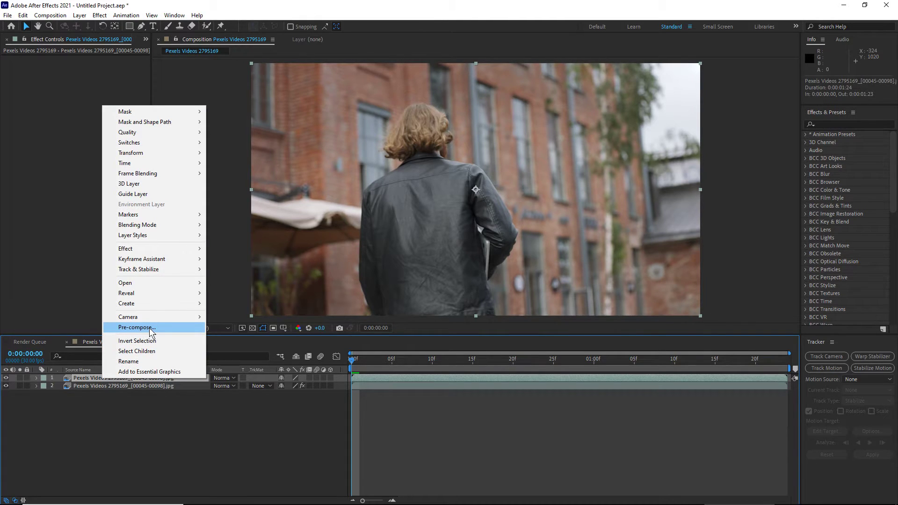
pyautogui.click(132, 331)
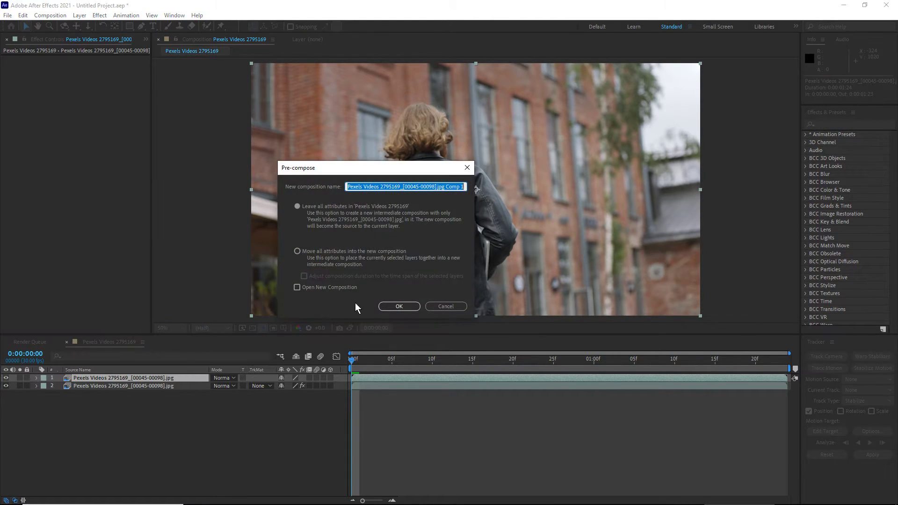
pyautogui.click(304, 256)
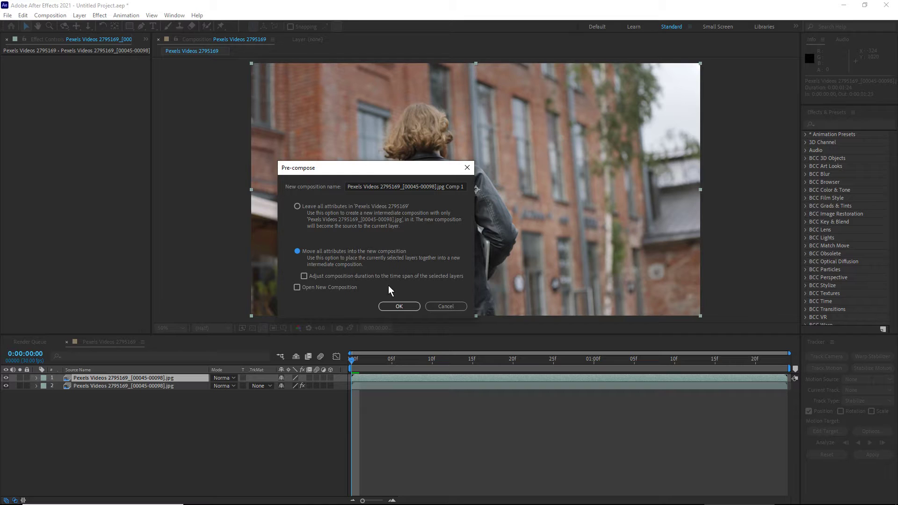
pyautogui.click(396, 307)
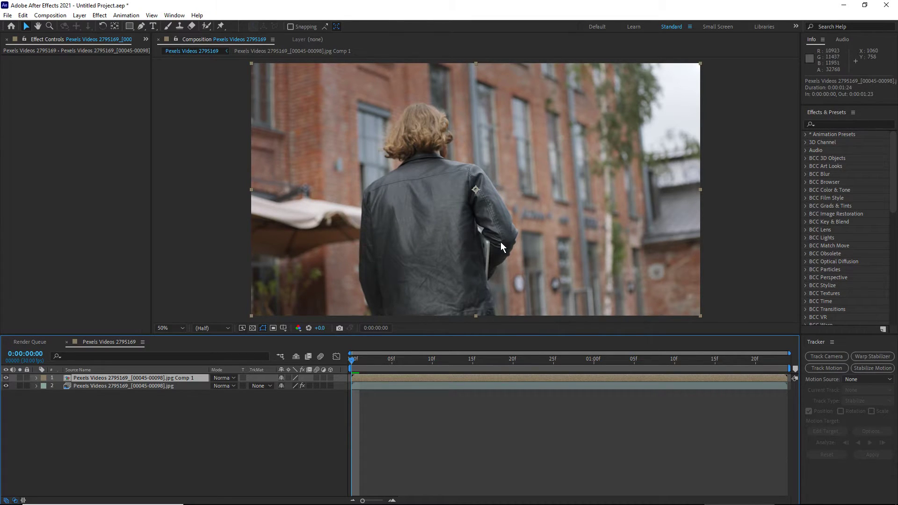
# - Import 3d-tracking-removebg-preview.png from the 3d tracking work folder and place it above the footage inside the pre-composition
pyautogui.doubleClick(163, 380)
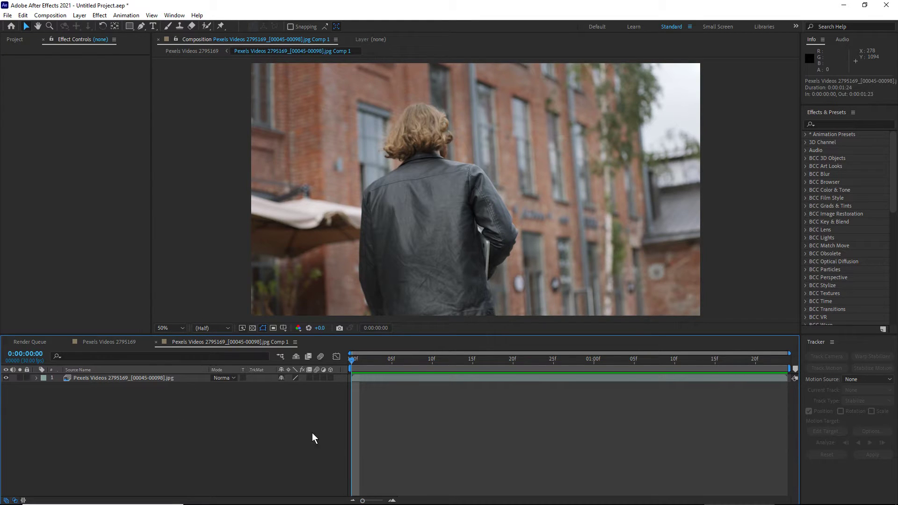
pyautogui.click(15, 41)
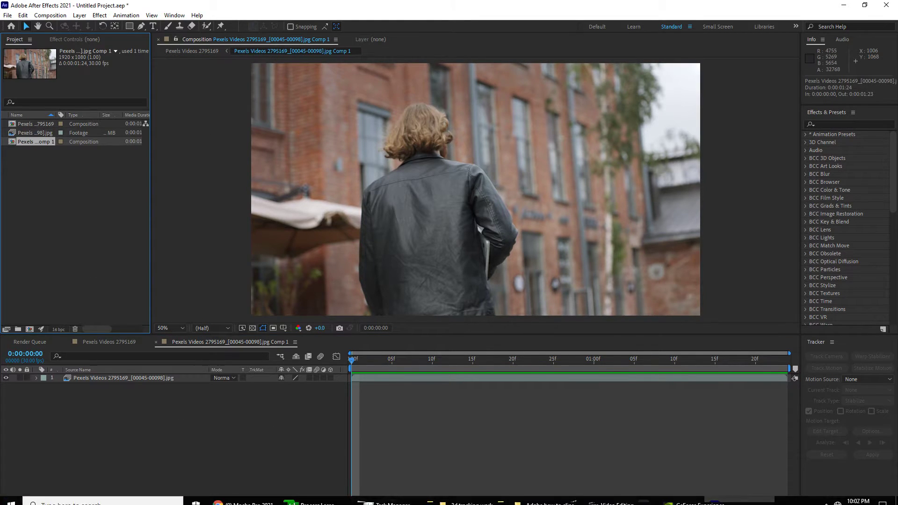
pyautogui.click(480, 500)
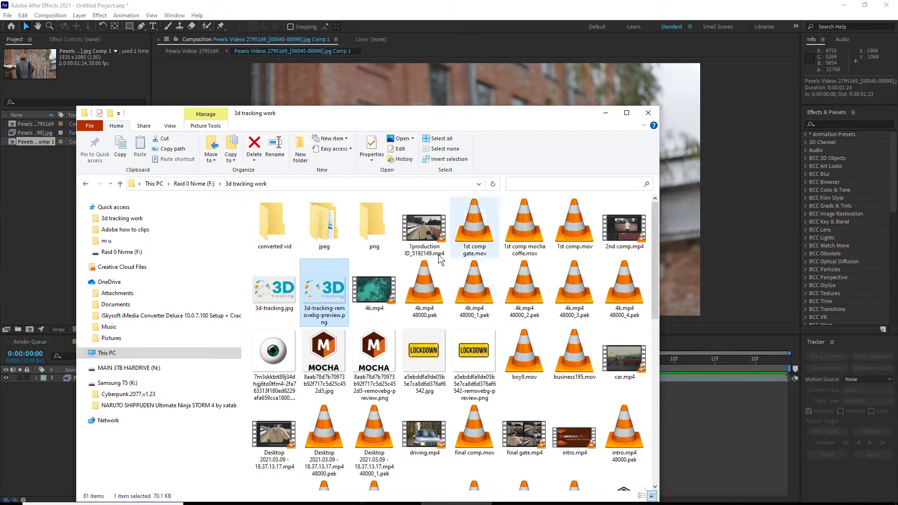
pyautogui.moveTo(327, 295); pyautogui.dragTo(38, 220)
pyautogui.moveTo(41, 125); pyautogui.dragTo(111, 377)
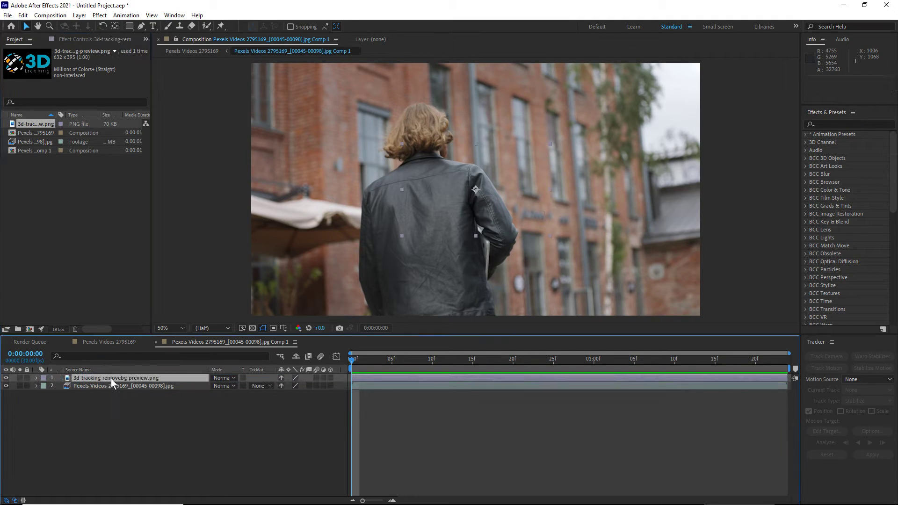
# - Position the 3D tracking logo on the upper middle of the jacket's back and make it a 3D layer
pyautogui.moveTo(403, 145); pyautogui.dragTo(412, 207)
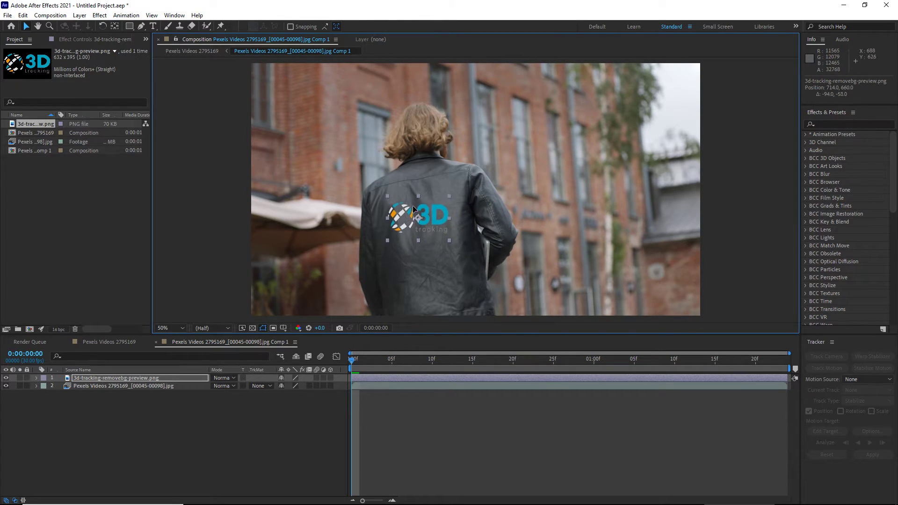
pyautogui.click(330, 379)
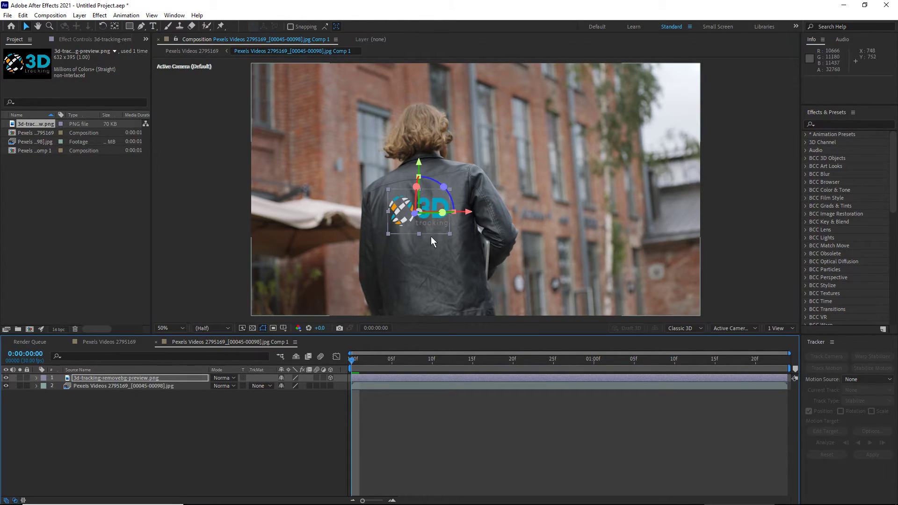
# - Rotate the 3D tracking logo to an orientation of about 0°, 13°, 353° and nudge it slightly up on the jacket's back
pyautogui.moveTo(442, 213); pyautogui.dragTo(436, 183)
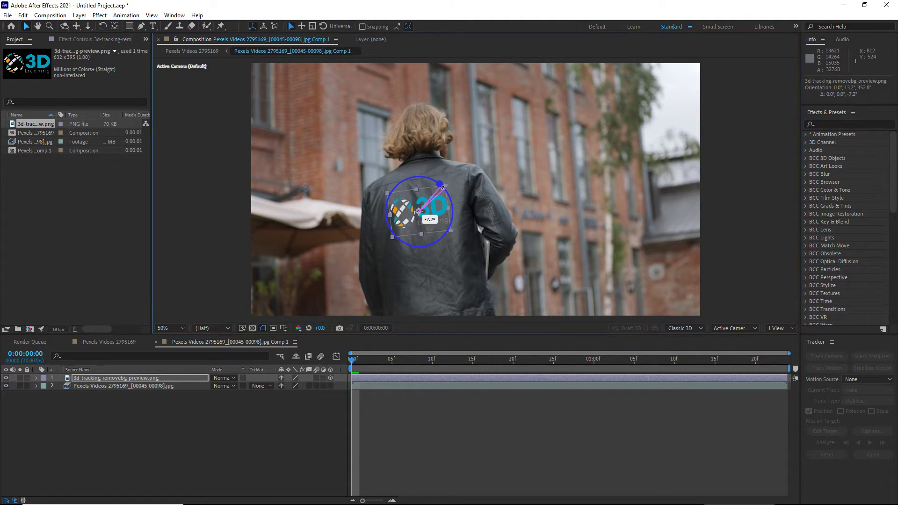
pyautogui.moveTo(386, 196); pyautogui.dragTo(384, 190)
pyautogui.click(384, 190)
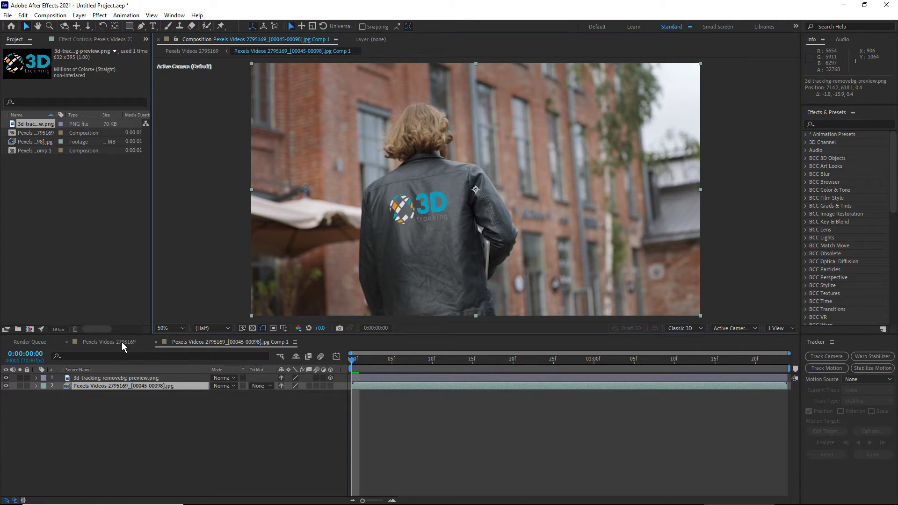
# - Copy the Mocha Pro effect from the footage layer in the main composition onto the pre-composed layer above it
pyautogui.click(132, 358)
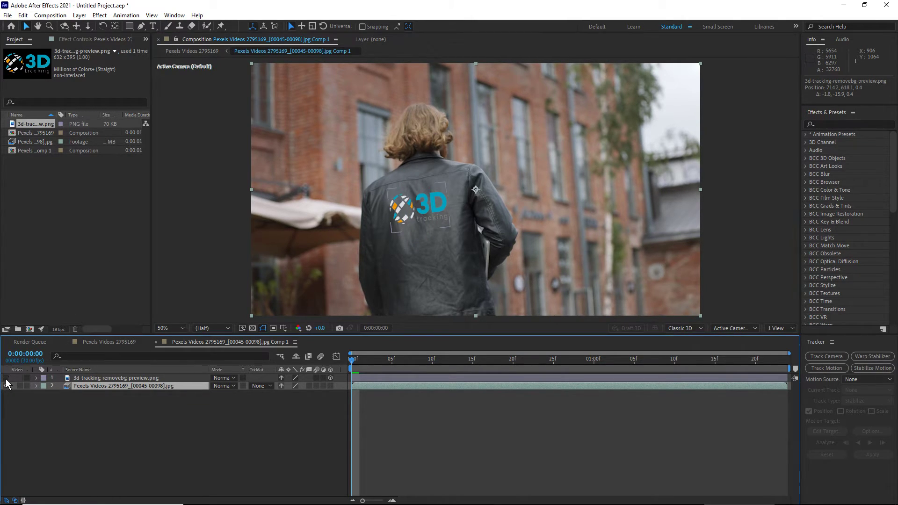
pyautogui.click(122, 343)
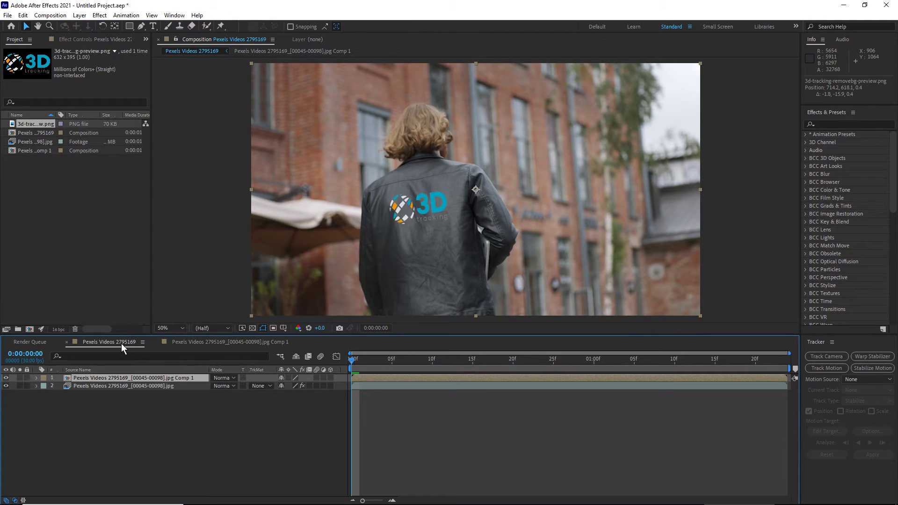
pyautogui.click(109, 388)
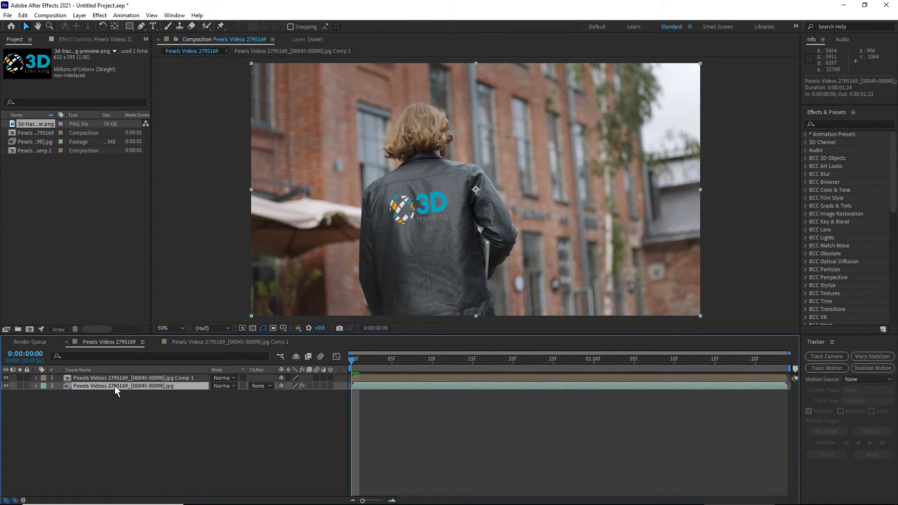
pyautogui.click(72, 41)
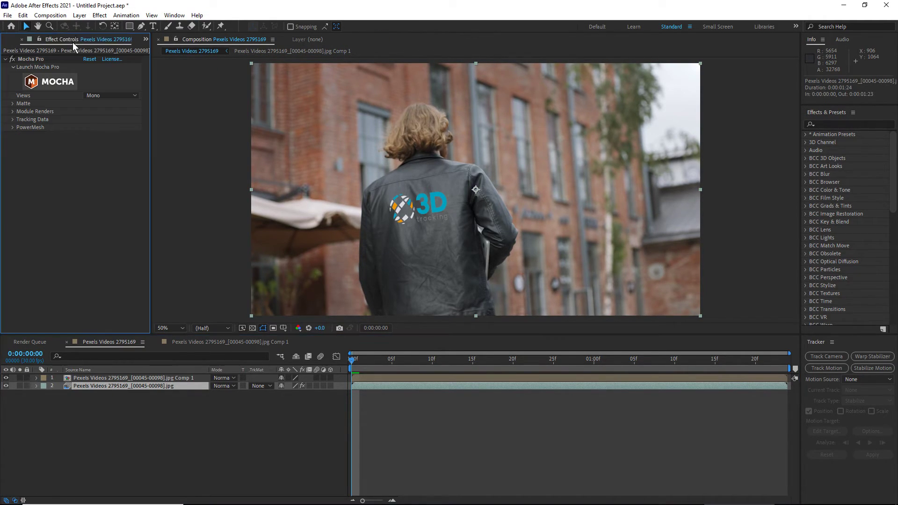
pyautogui.click(44, 59)
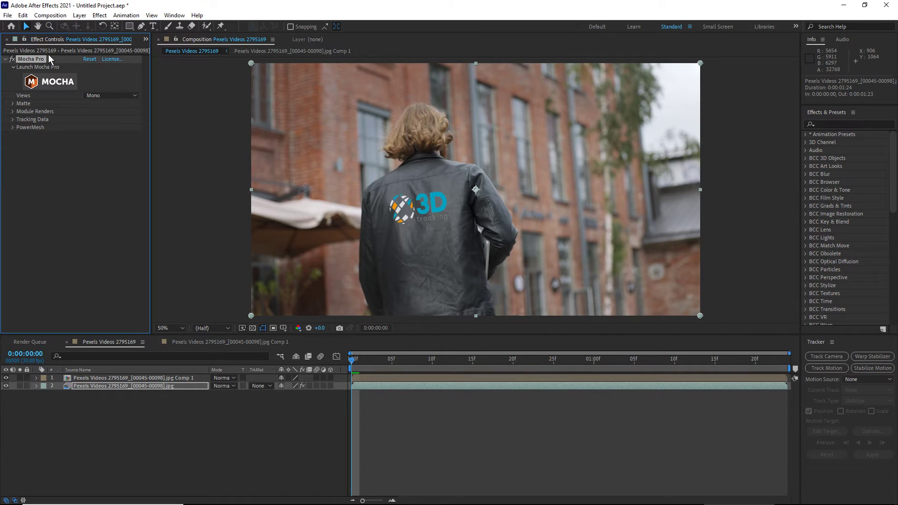
pyautogui.click(114, 378)
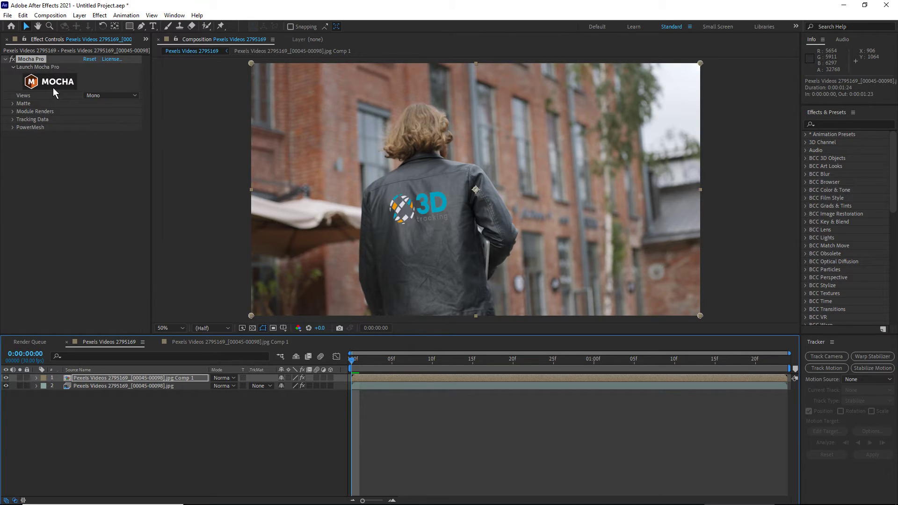
# - Enable Apply Matte and Render in the pre-composed layer's Mocha Pro effect, with the render module set to Stabilize: Warp
pyautogui.click(13, 104)
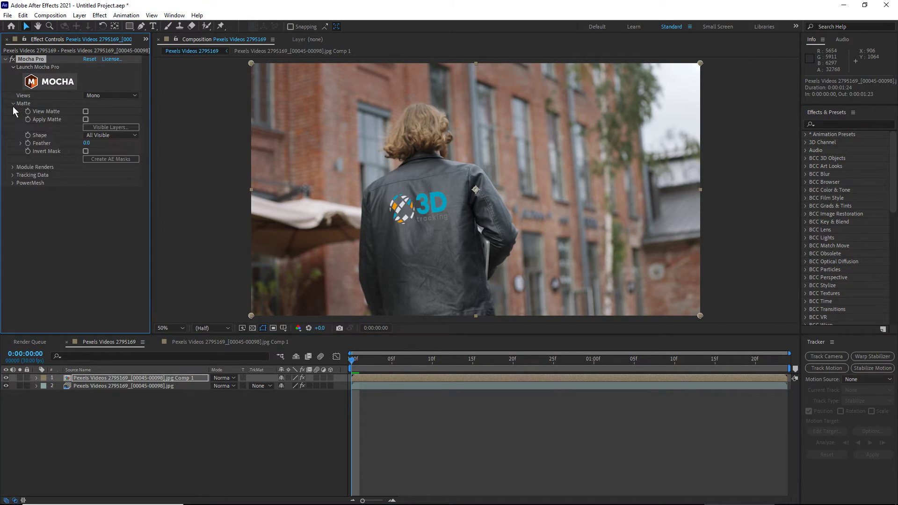
pyautogui.click(16, 169)
pyautogui.click(86, 176)
pyautogui.click(100, 184)
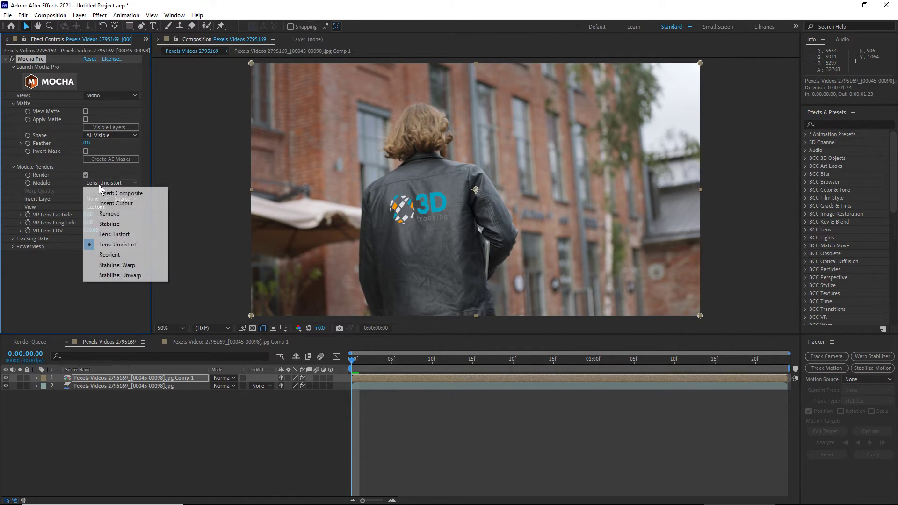
pyautogui.click(120, 265)
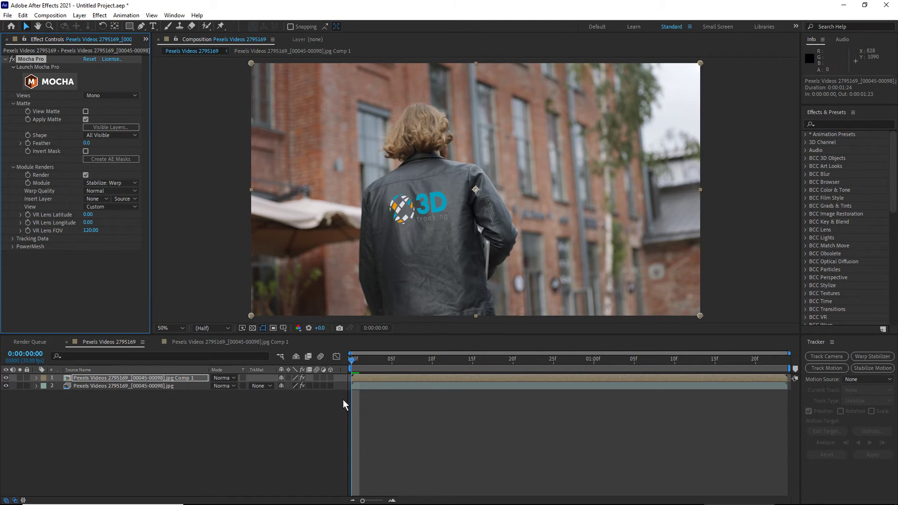
# - Hide the footage layer inside the pre-composition, keeping only the 3D tracking logo shown, and return to the main composition
pyautogui.click(217, 343)
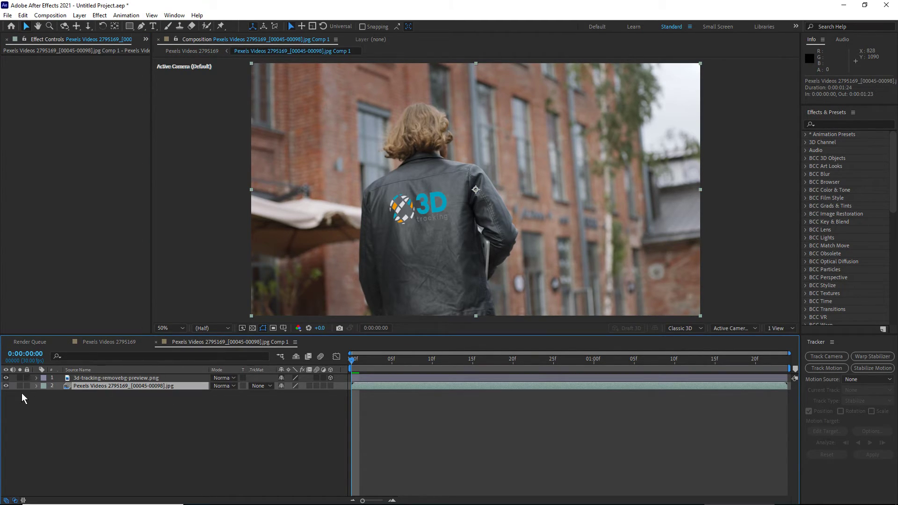
pyautogui.click(6, 379)
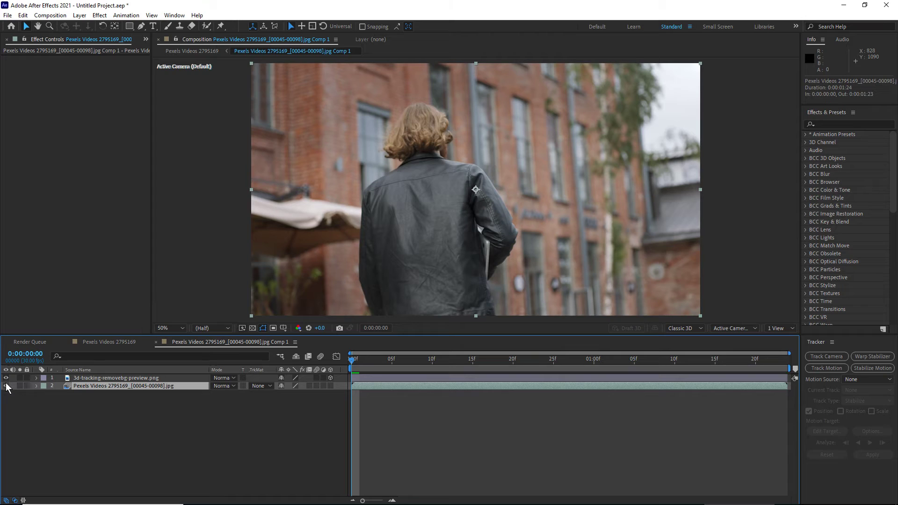
pyautogui.click(6, 386)
pyautogui.click(110, 342)
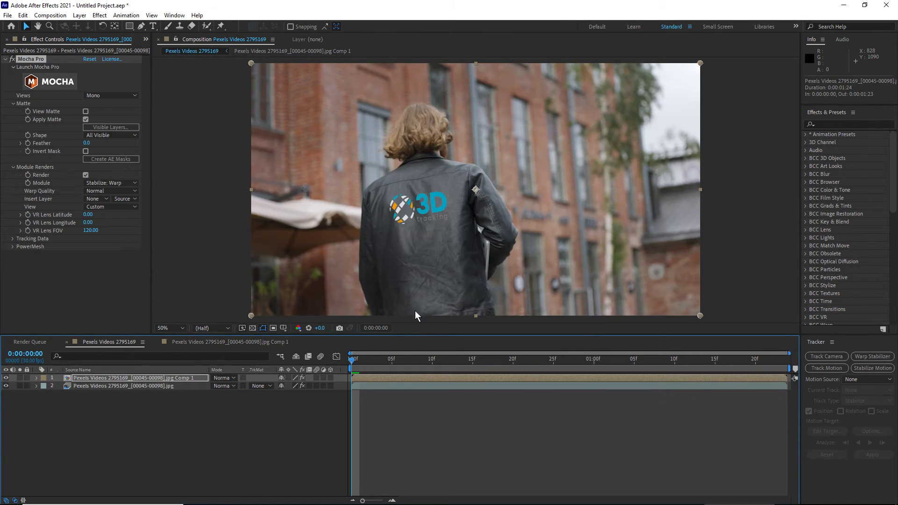
pyautogui.click(196, 343)
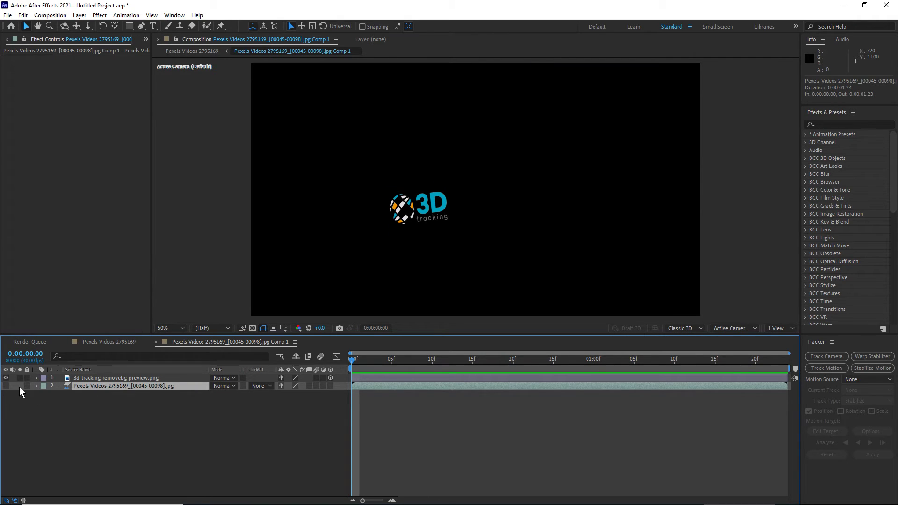
pyautogui.click(110, 342)
# - Play back the tracked logo in the main composition and compare it with the unwarped logo in the pre-composition
pyautogui.press('space')
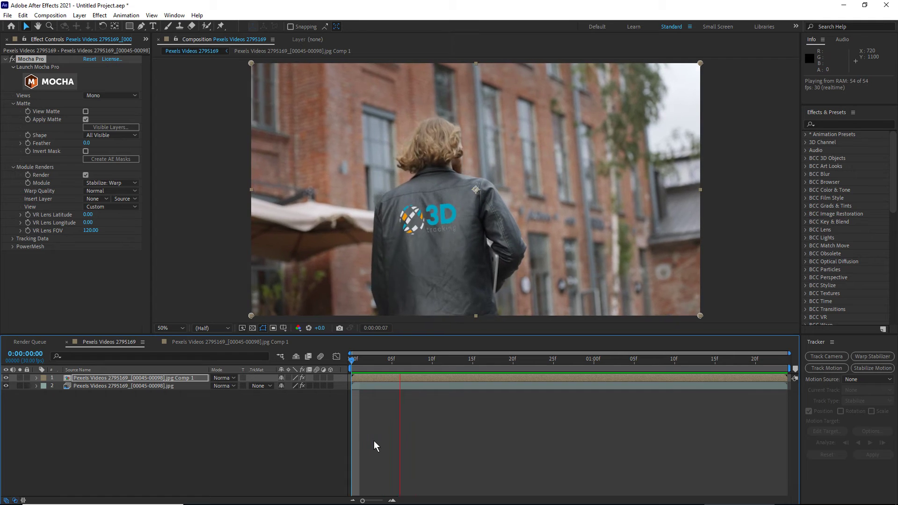
pyautogui.click(376, 359)
pyautogui.press('space')
pyautogui.press('space')
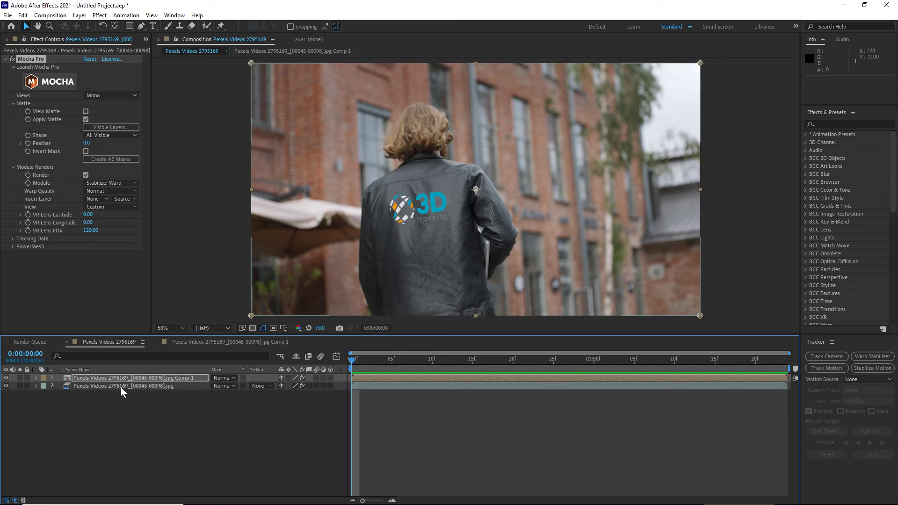
pyautogui.click(188, 347)
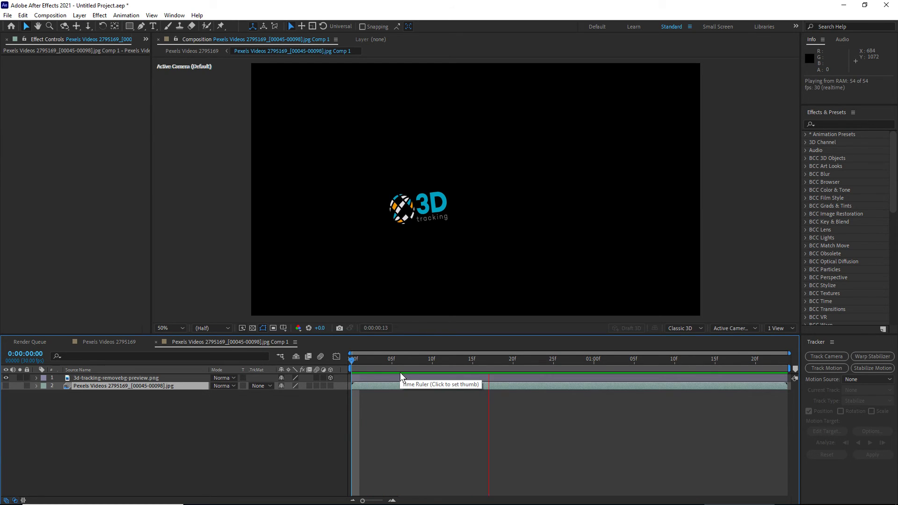
pyautogui.click(100, 345)
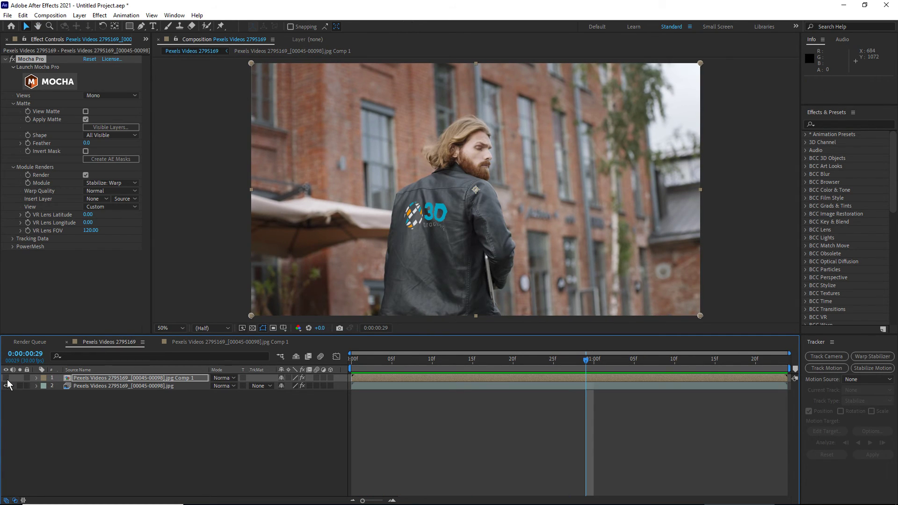
# - Preview the warped logo alone with the footage layer hidden, restore the footage, and return the playhead to the first frame
pyautogui.click(6, 386)
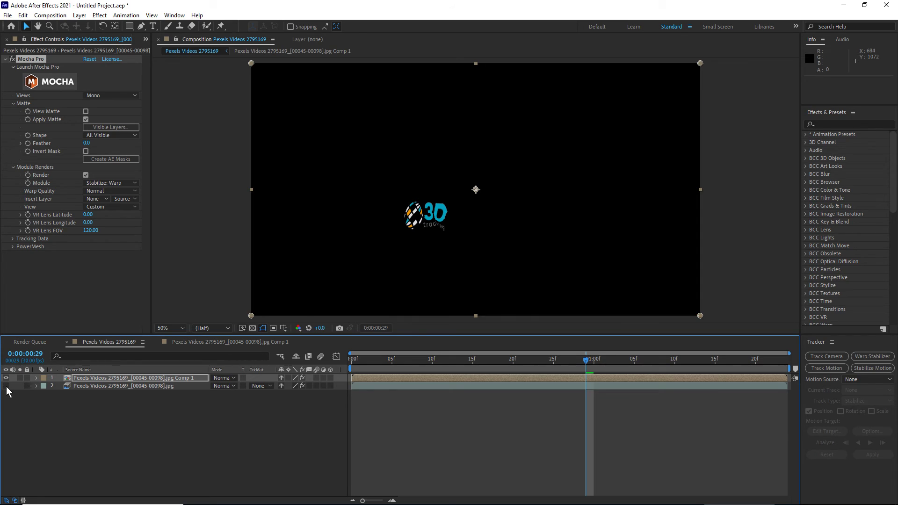
pyautogui.press('space')
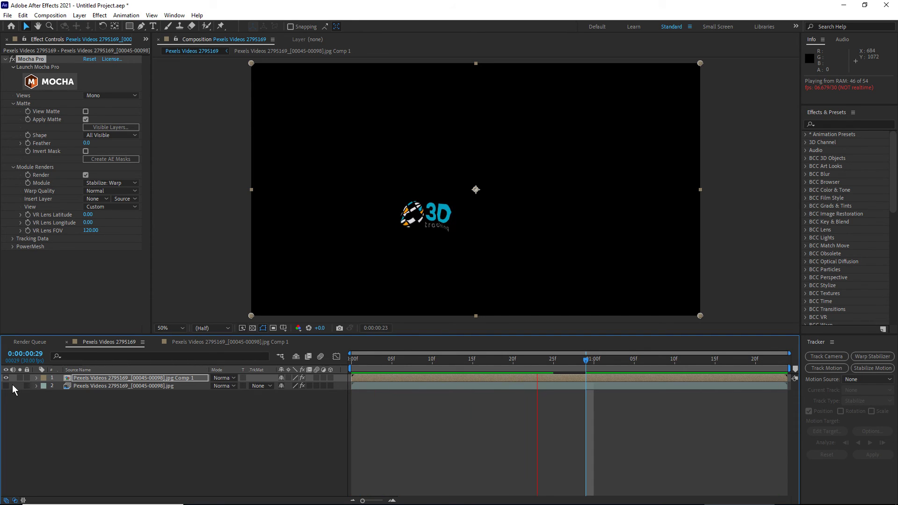
pyautogui.press('space')
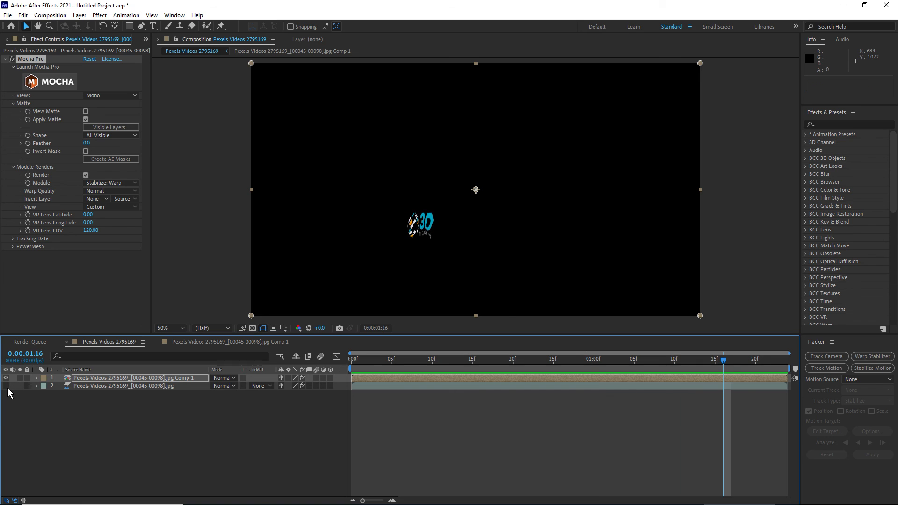
pyautogui.click(6, 386)
pyautogui.moveTo(354, 360); pyautogui.dragTo(261, 387)
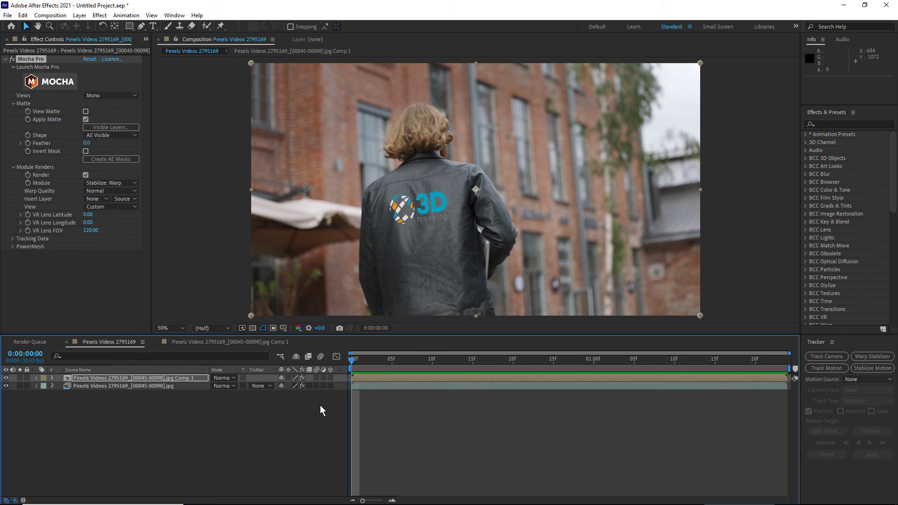